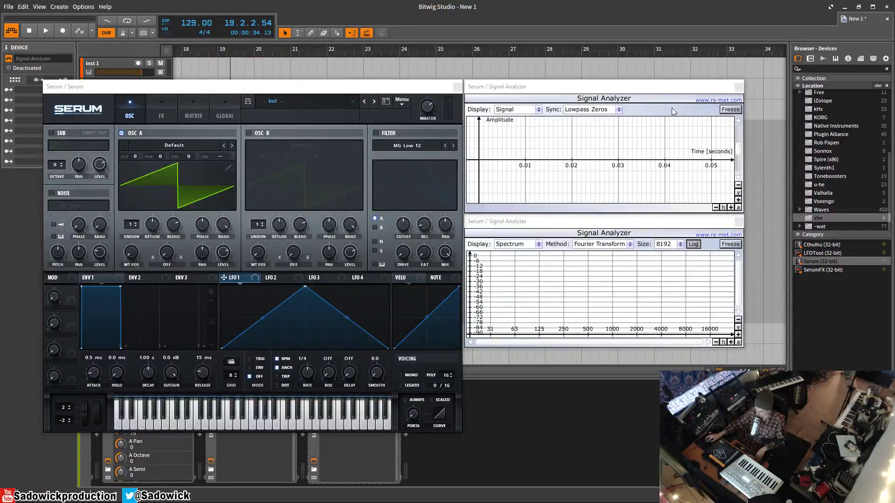
# Focus the Serum window on its Init patch beside the Signal and Spectrum analyzers.
pyautogui.click(348, 91)
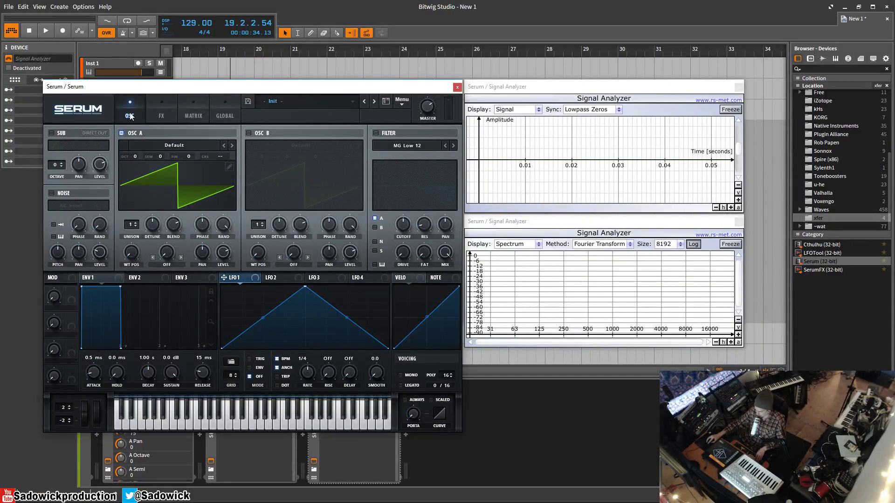
# Look through Serum's FX, Matrix and Global pages, then return to the OSC page.
pyautogui.click(161, 116)
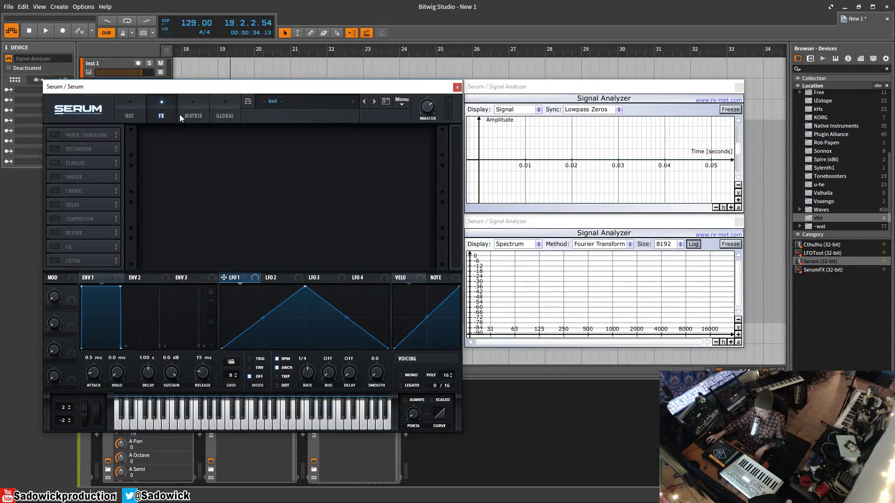
pyautogui.click(182, 115)
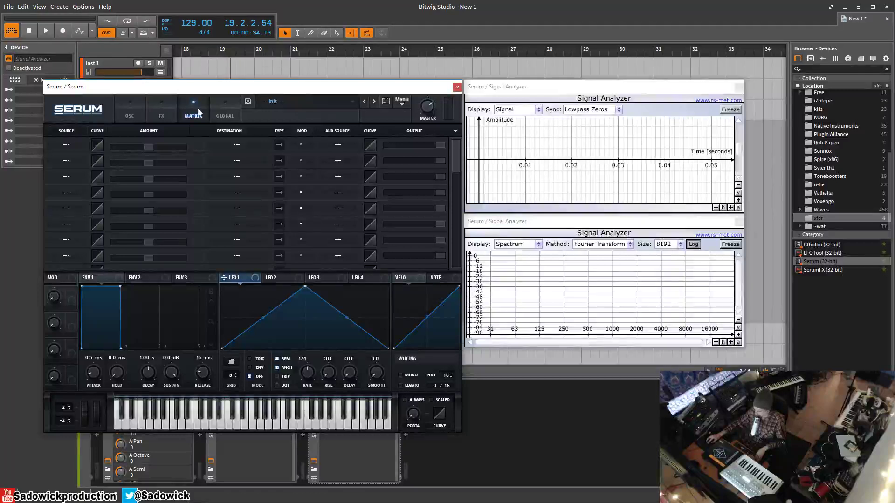
pyautogui.click(227, 115)
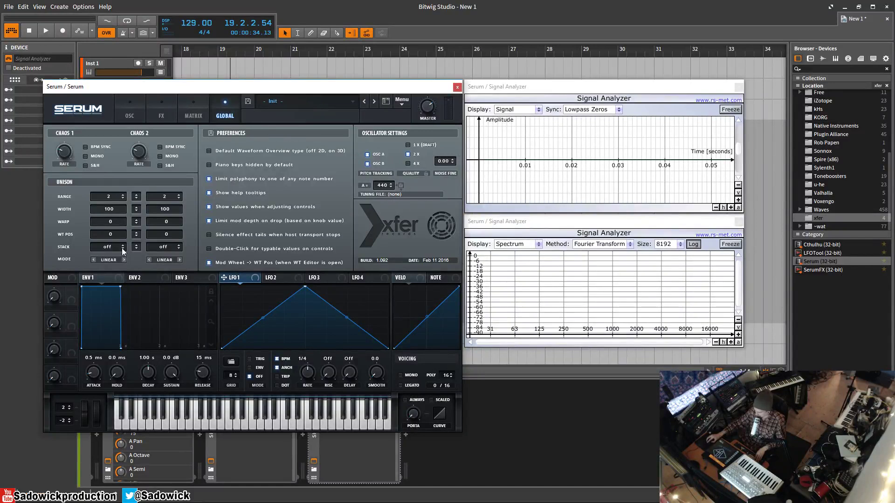
pyautogui.click(135, 114)
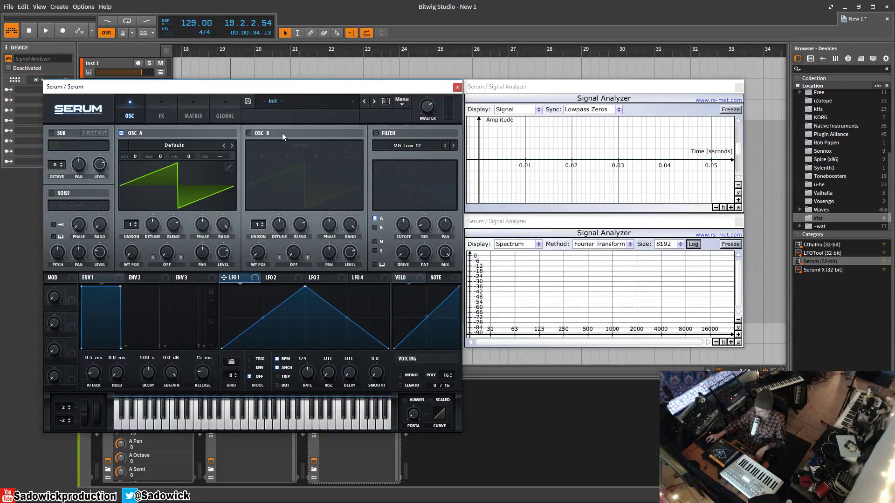
# Toggle the sub oscillator on and back off, and switch the noise oscillator off.
pyautogui.click(60, 132)
pyautogui.click(60, 132)
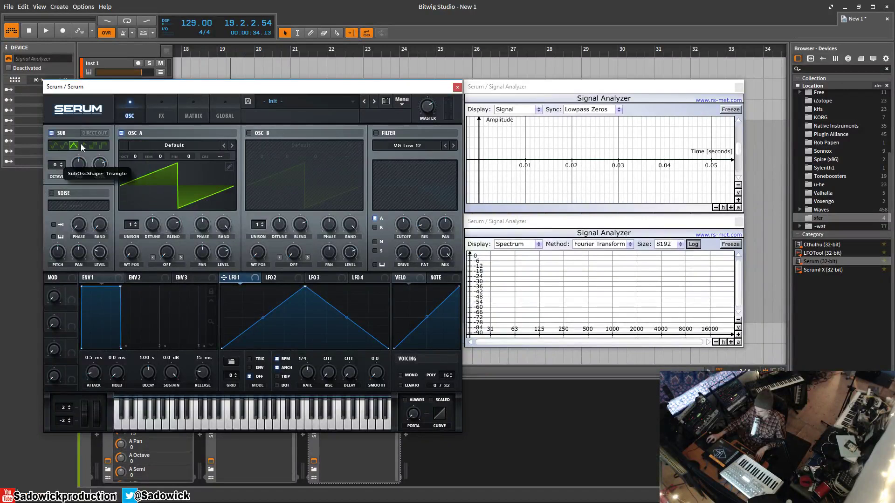
pyautogui.click(52, 194)
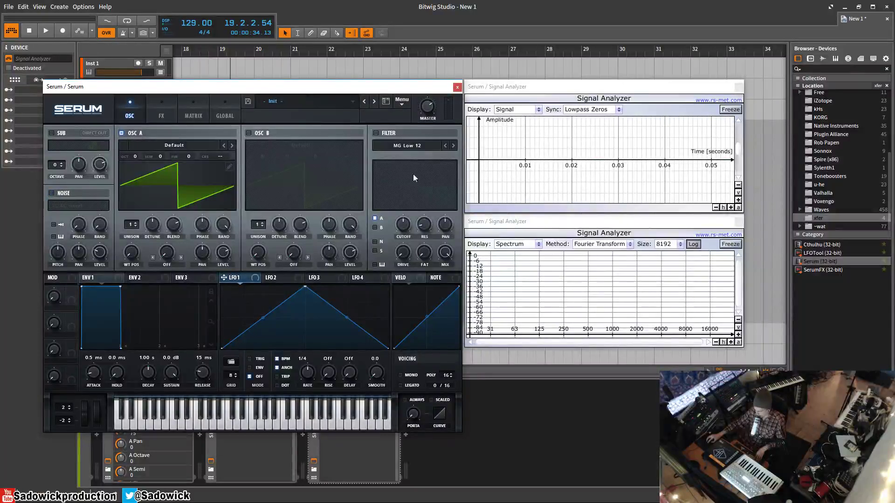
# Enable the filter for oscillator A only, leaving its type on MG Low 12.
pyautogui.click(376, 133)
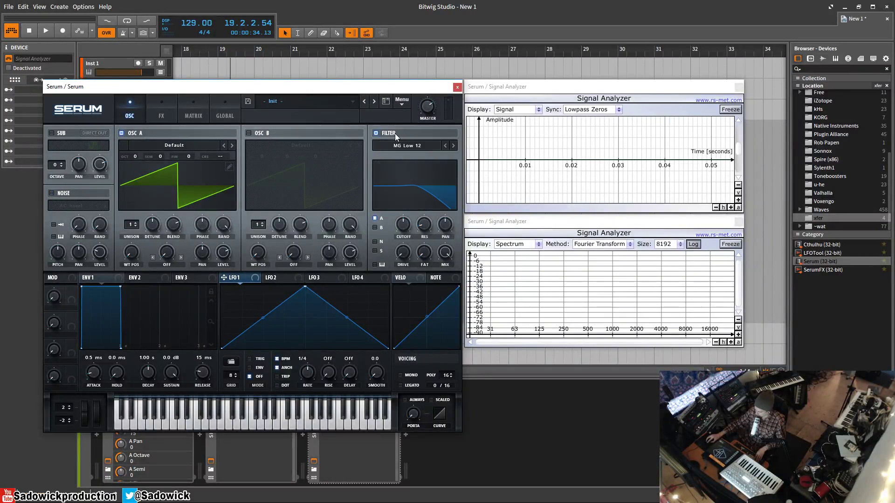
pyautogui.click(375, 228)
pyautogui.click(424, 147)
pyautogui.click(344, 190)
# Turn the filter off and enable Hyper/Dimension, Distortion, Flanger, Delay and Reverb effects.
pyautogui.click(227, 427)
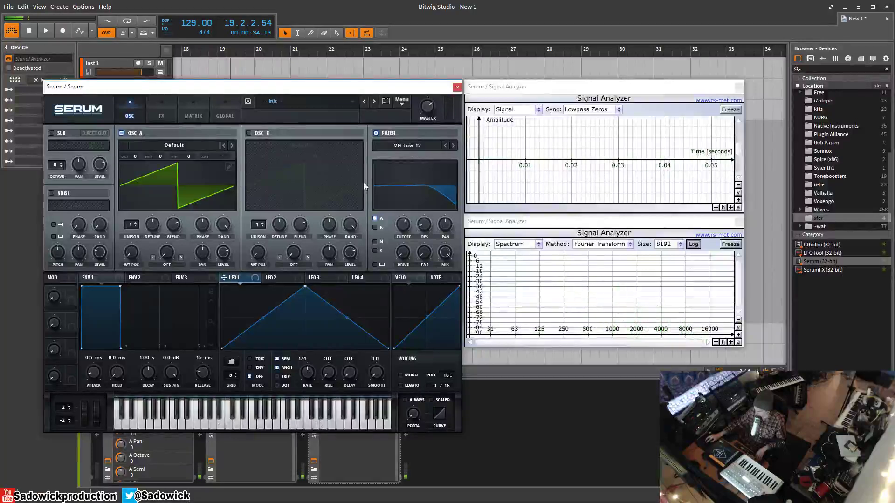
pyautogui.click(376, 133)
pyautogui.click(161, 112)
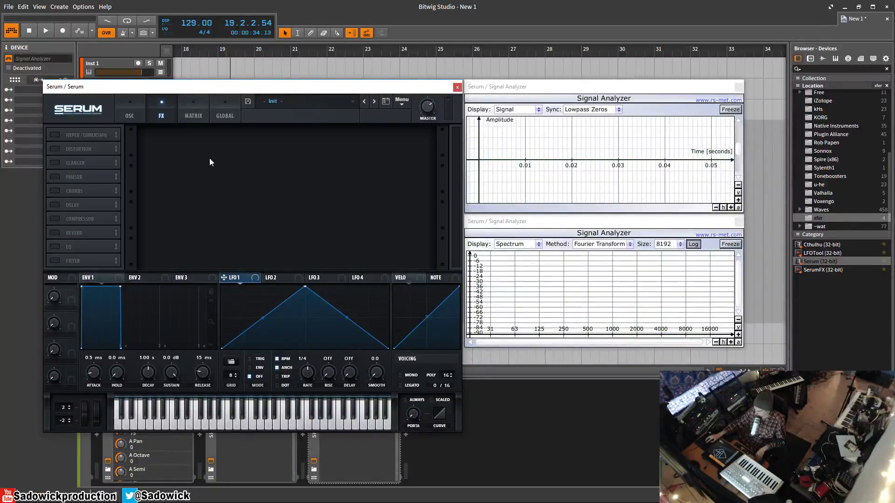
pyautogui.click(53, 135)
pyautogui.click(54, 149)
pyautogui.click(54, 162)
pyautogui.click(55, 205)
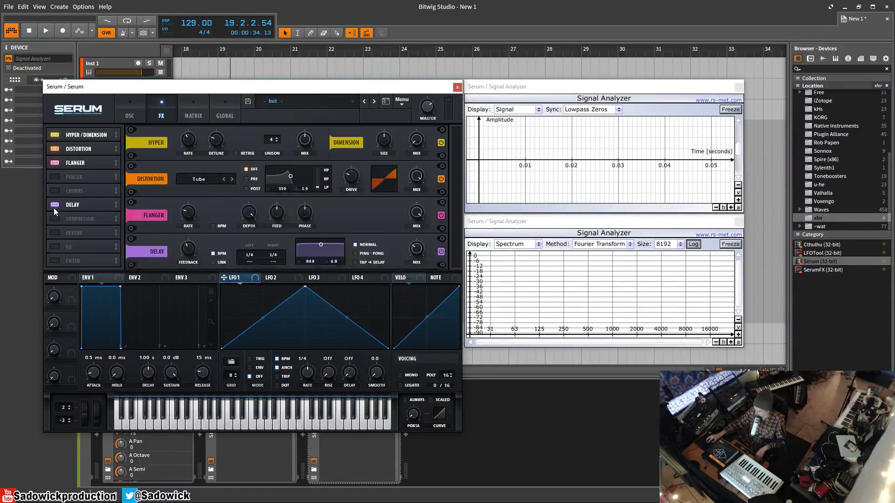
pyautogui.click(54, 233)
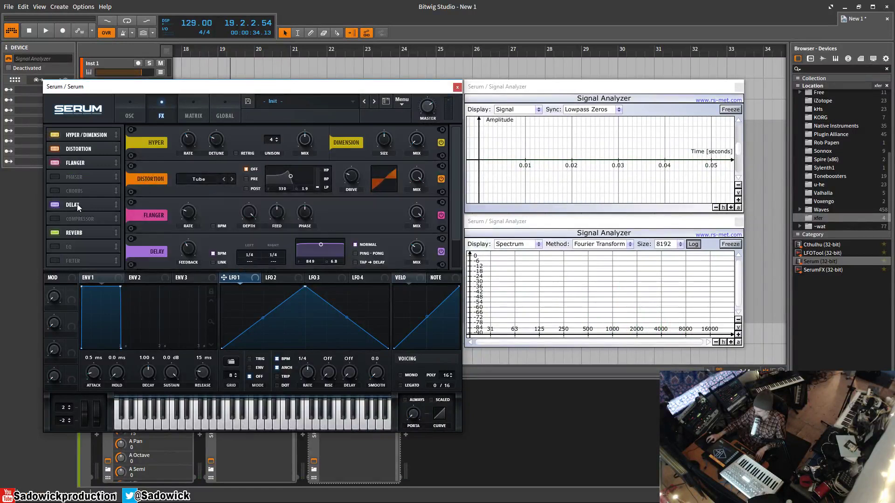
# Reorder Delay and Flanger, add Phaser, Chorus and Compressor, and move Phaser after Hyper/Dimension.
pyautogui.moveTo(79, 205); pyautogui.dragTo(85, 234)
pyautogui.moveTo(82, 164)
pyautogui.mouseDown()
pyautogui.moveTo(86, 222)
pyautogui.moveTo(80, 149)
pyautogui.mouseUp()
pyautogui.click(54, 148)
pyautogui.click(55, 163)
pyautogui.click(54, 191)
pyautogui.moveTo(79, 191)
pyautogui.mouseDown()
pyautogui.moveTo(79, 163)
pyautogui.moveTo(81, 177)
pyautogui.mouseUp()
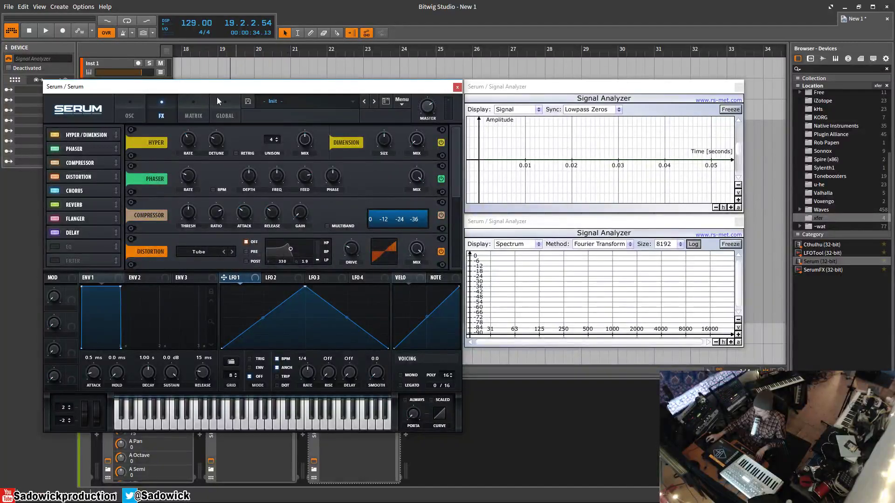
pyautogui.click(194, 108)
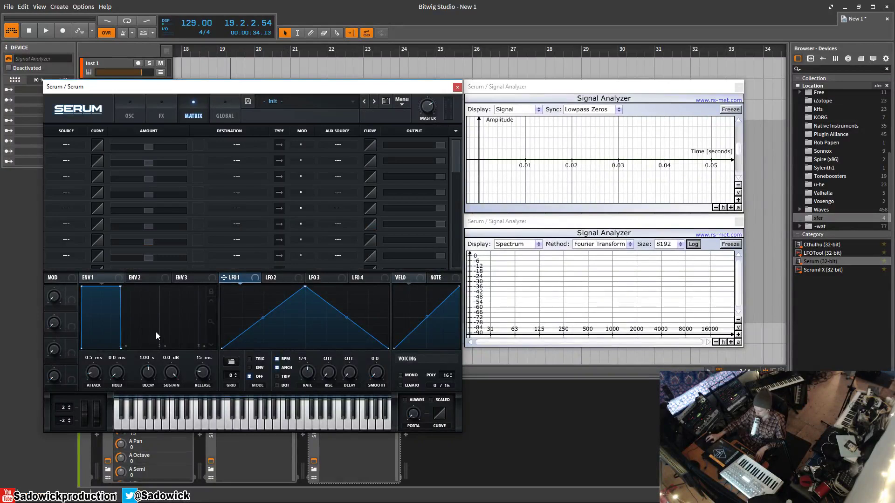
# Route LFO 1 to oscillator A's level and confirm it in the matrix.
pyautogui.click(130, 115)
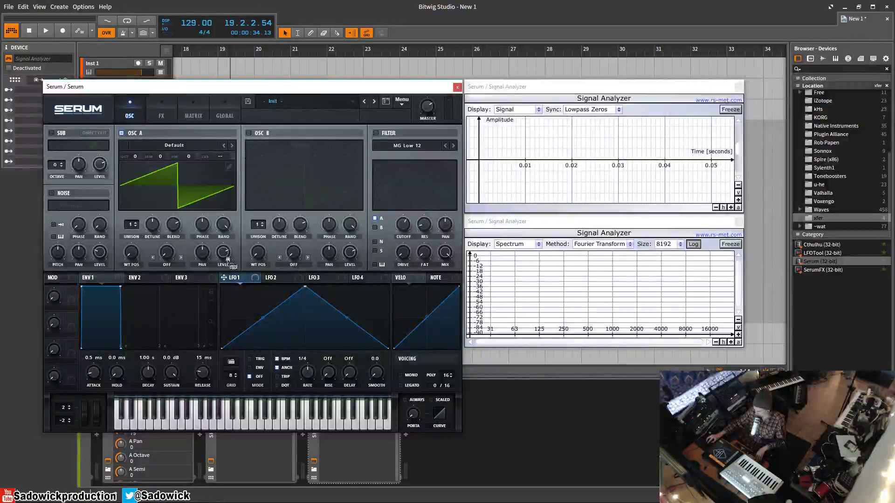
pyautogui.moveTo(224, 278); pyautogui.dragTo(227, 251)
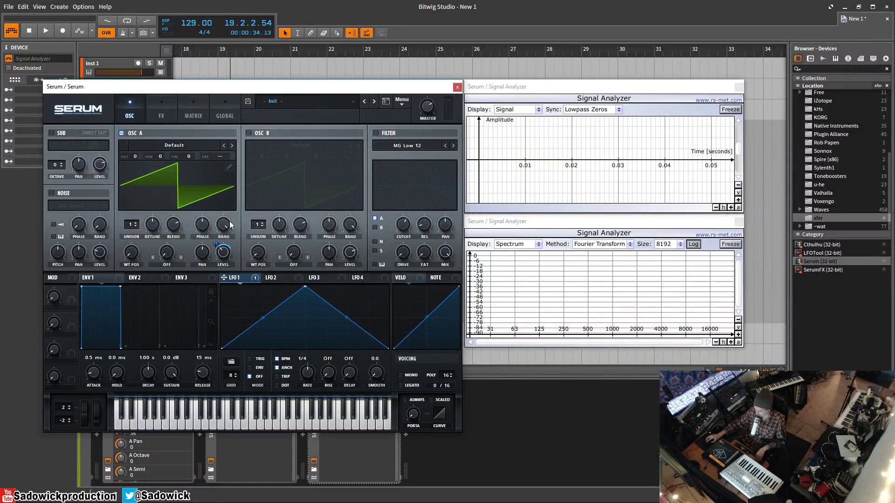
pyautogui.click(194, 115)
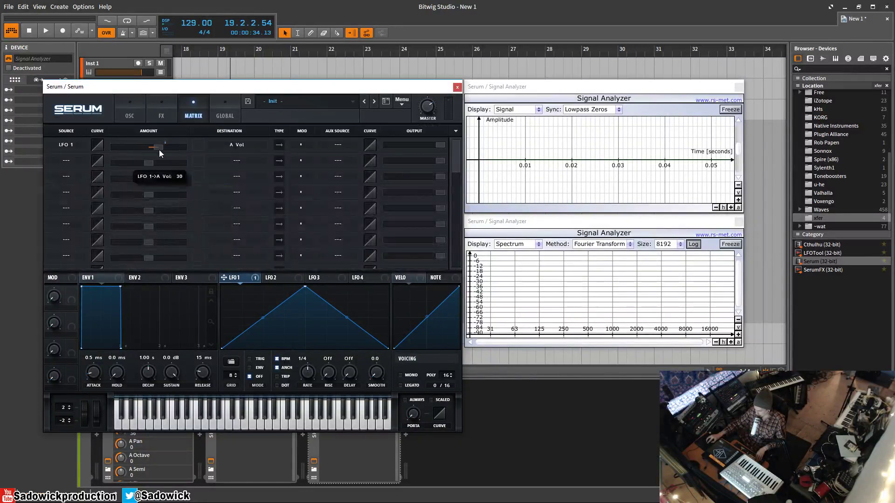
# Route LFO 2 to oscillator A's pan and review both routings in the matrix.
pyautogui.click(140, 117)
pyautogui.moveTo(301, 282); pyautogui.dragTo(202, 252)
pyautogui.click(196, 112)
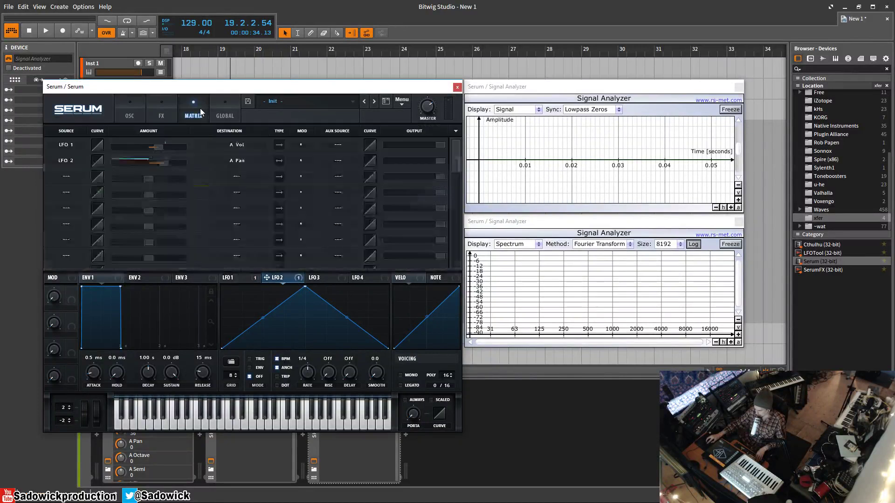
pyautogui.click(224, 112)
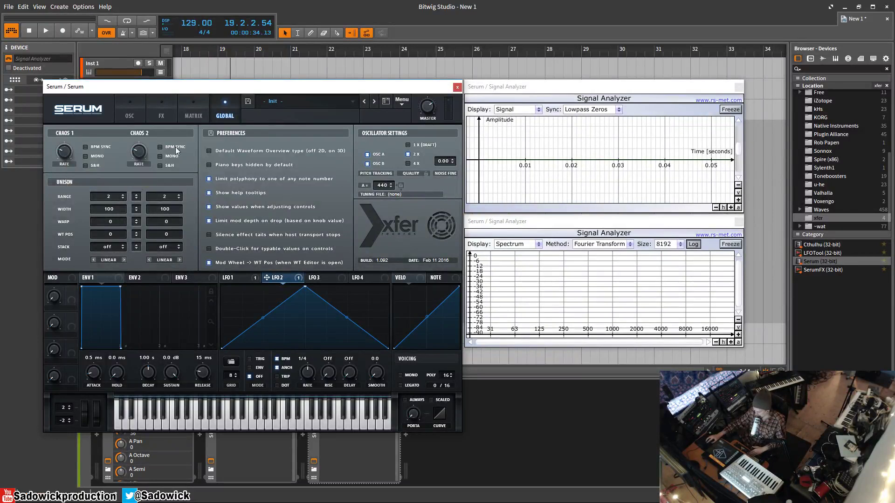
# Browse the matrix's modulation source list, then set Unison mode to Linear on the Global page.
pyautogui.click(200, 107)
pyautogui.click(68, 177)
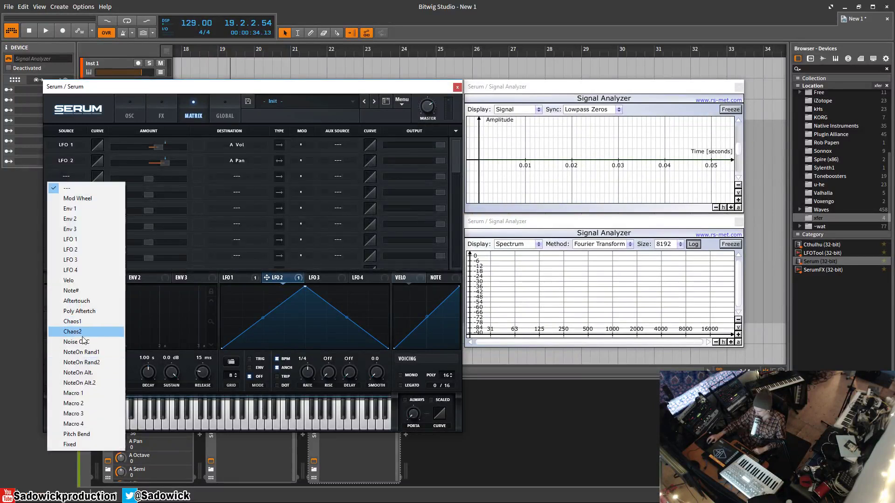
pyautogui.click(223, 116)
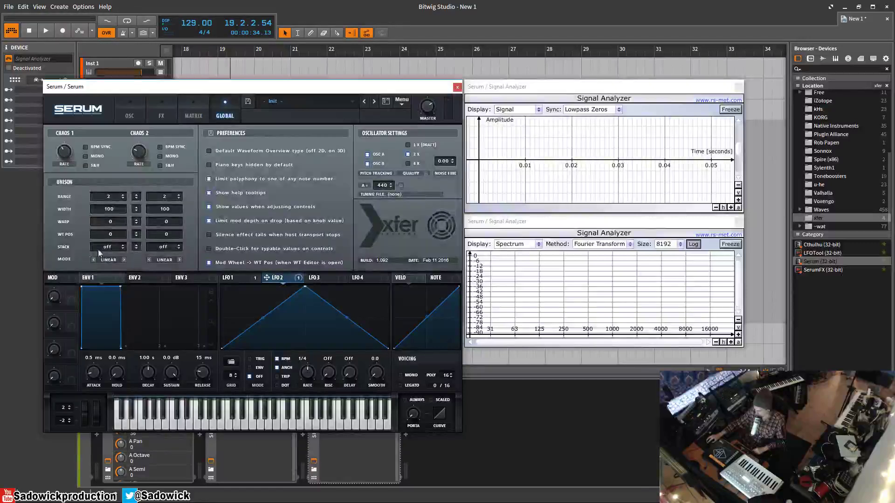
pyautogui.click(124, 260)
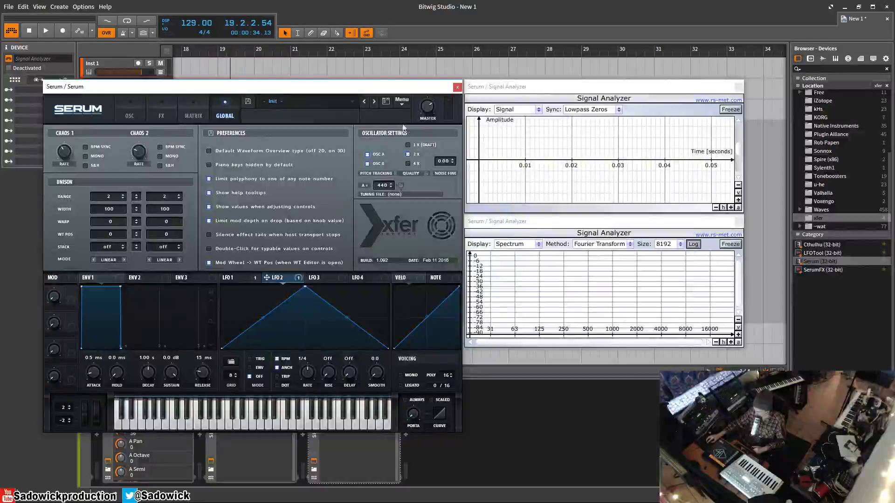
# Return to the OSC page and browse the preset soundset folder list.
pyautogui.click(130, 111)
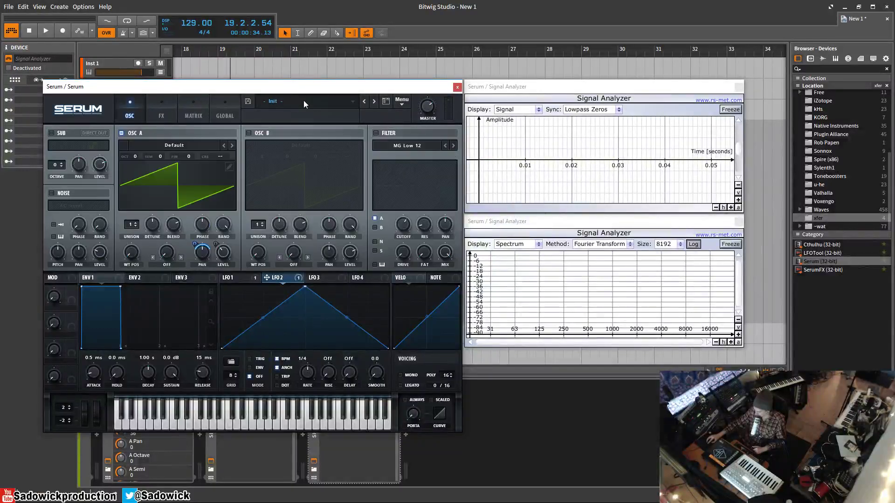
pyautogui.click(352, 102)
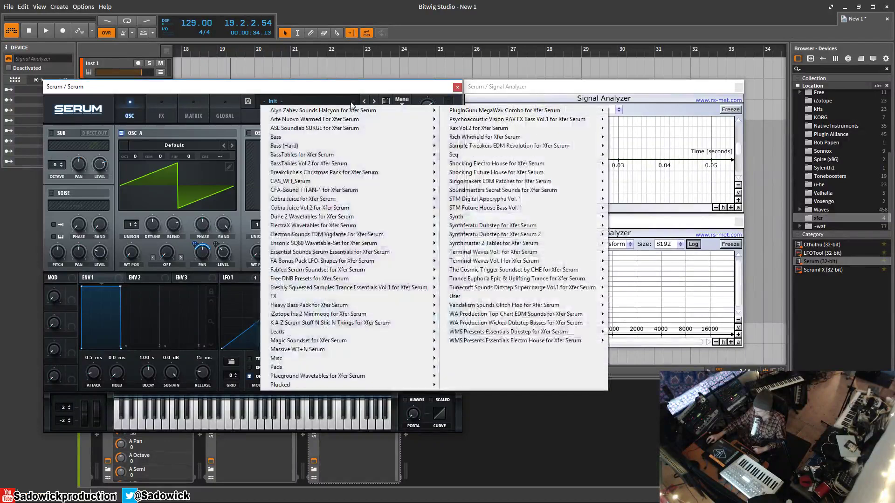
pyautogui.click(241, 99)
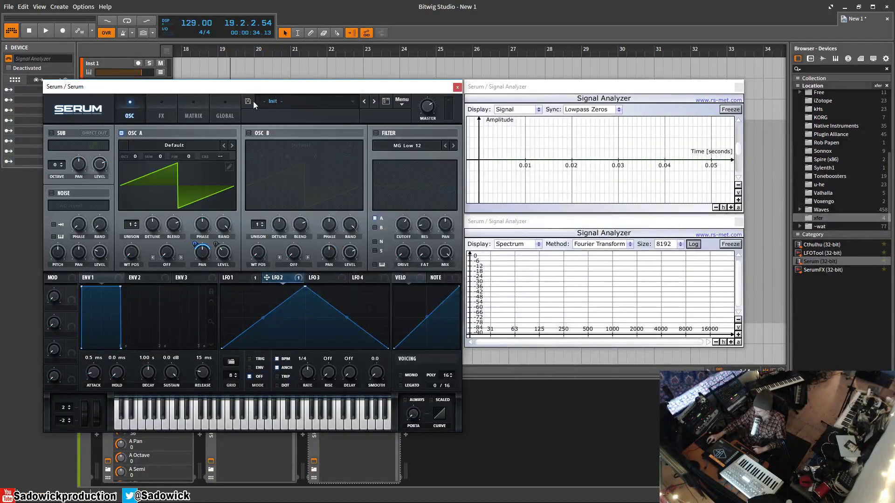
# Reset Serum to the Init Preset from the preset browser's menu.
pyautogui.click(386, 101)
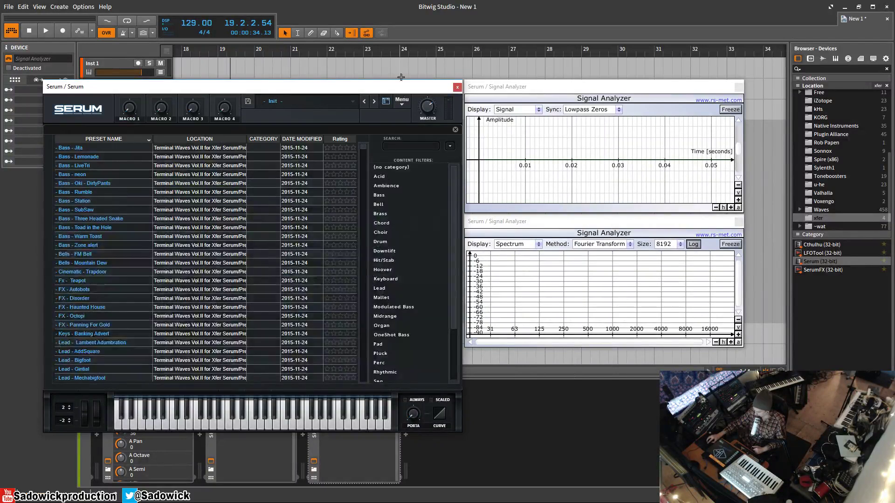
pyautogui.click(401, 101)
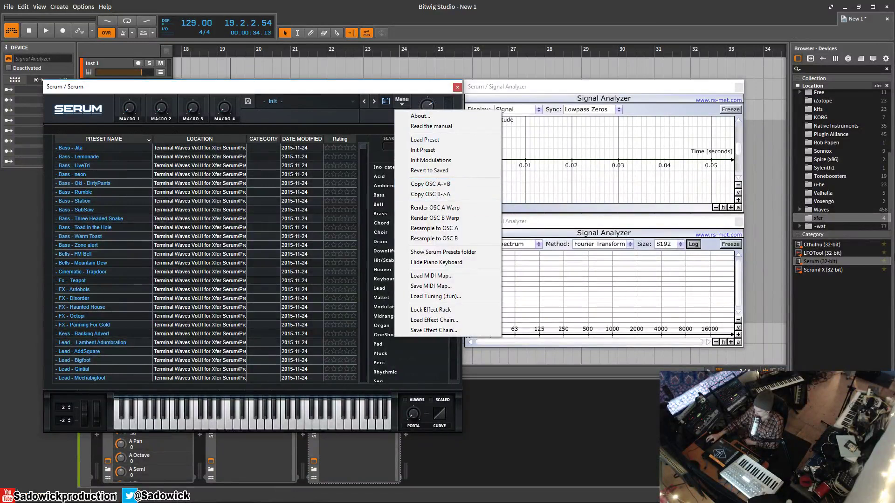
pyautogui.click(436, 150)
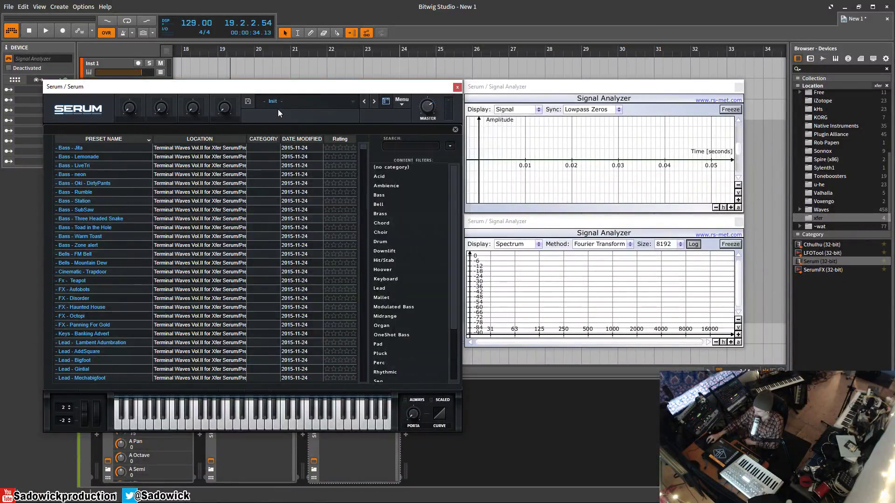
pyautogui.click(386, 101)
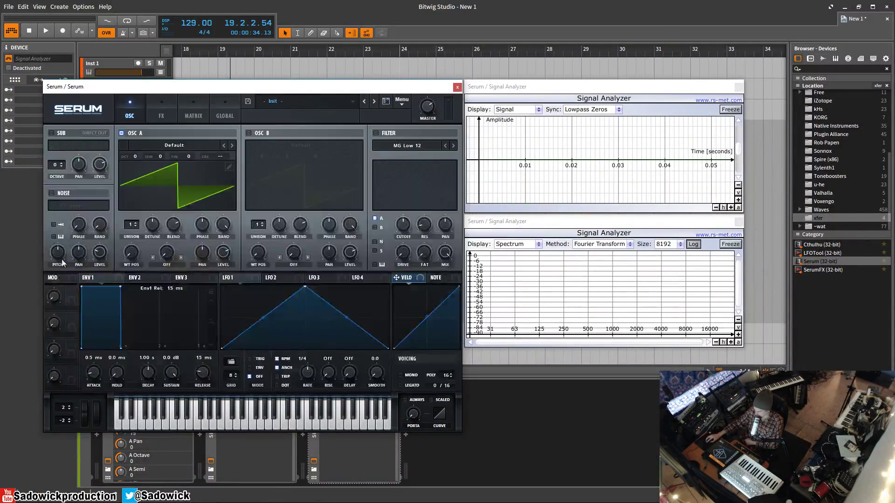